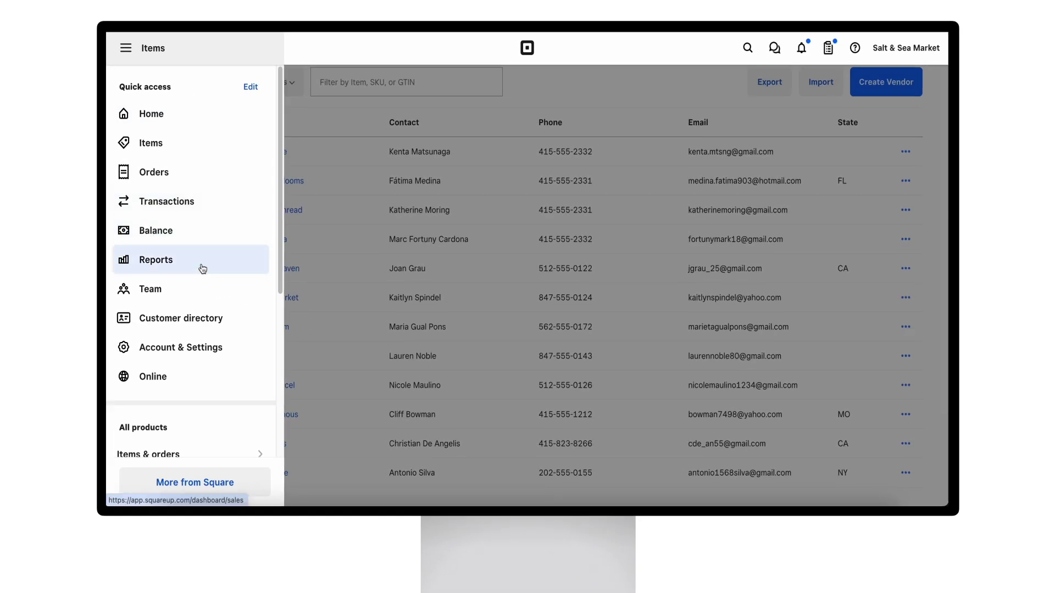
# - Open the Sales reports, then expand Inventory reports and open the Cost of goods sold report
pyautogui.click(202, 268)
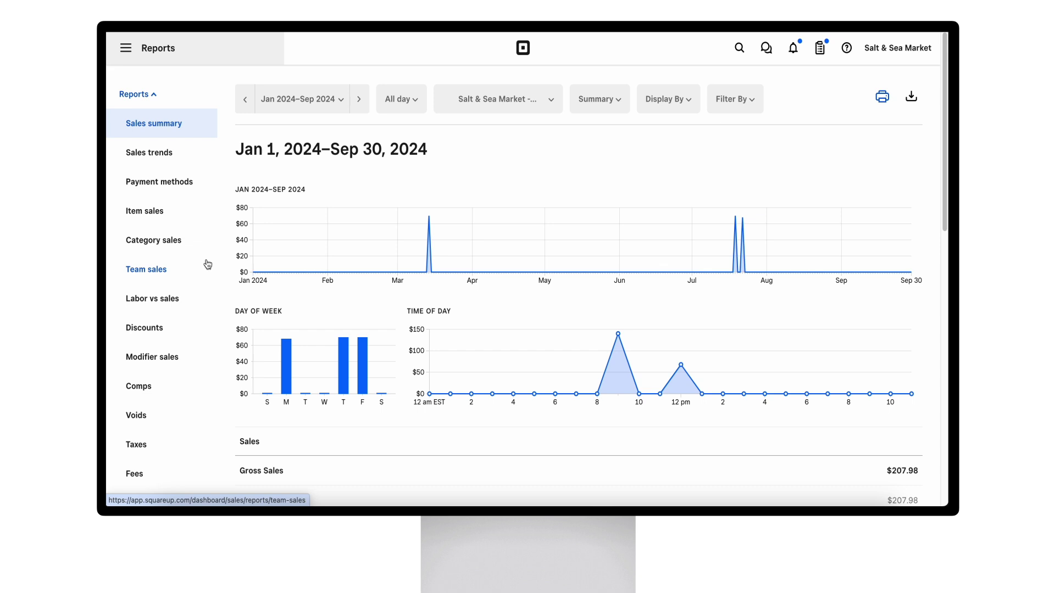
pyautogui.click(153, 94)
pyautogui.click(160, 124)
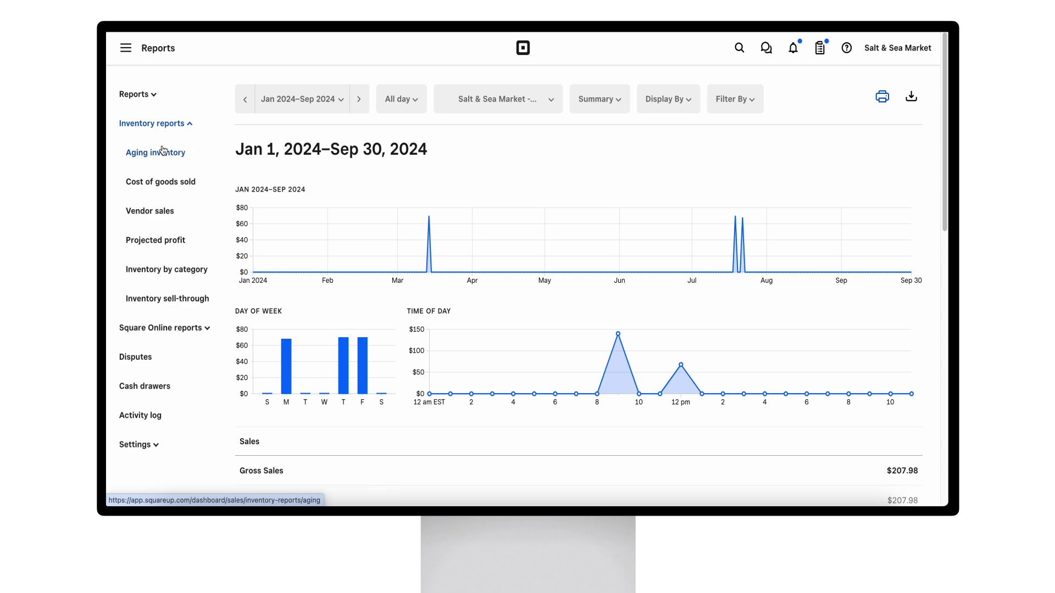
pyautogui.click(160, 182)
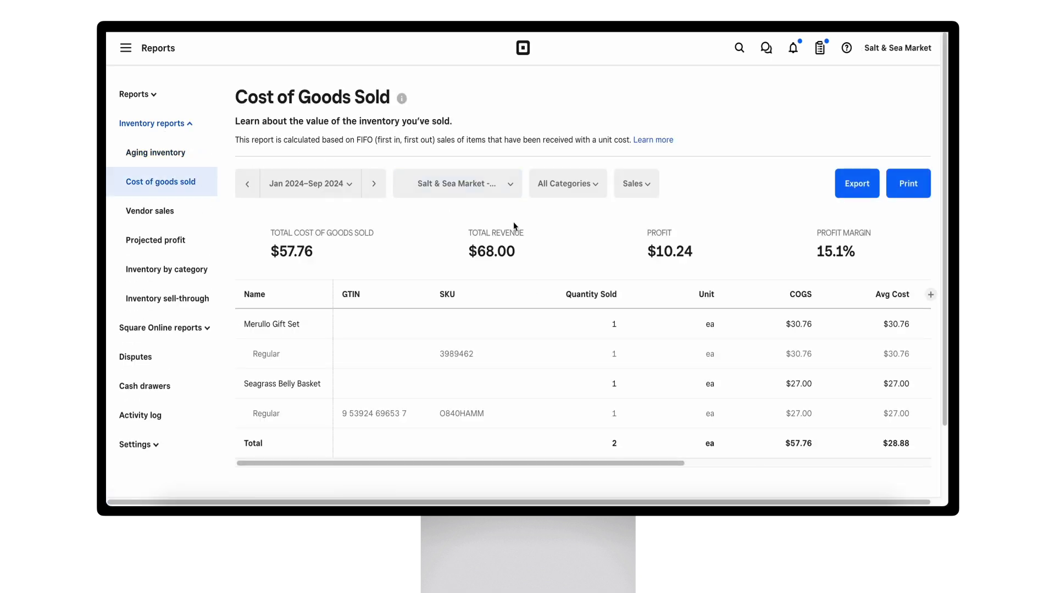
# - Scroll the Cost of Goods Sold report, then switch to the Projected profit report
pyautogui.scroll(-1, 465, 226)
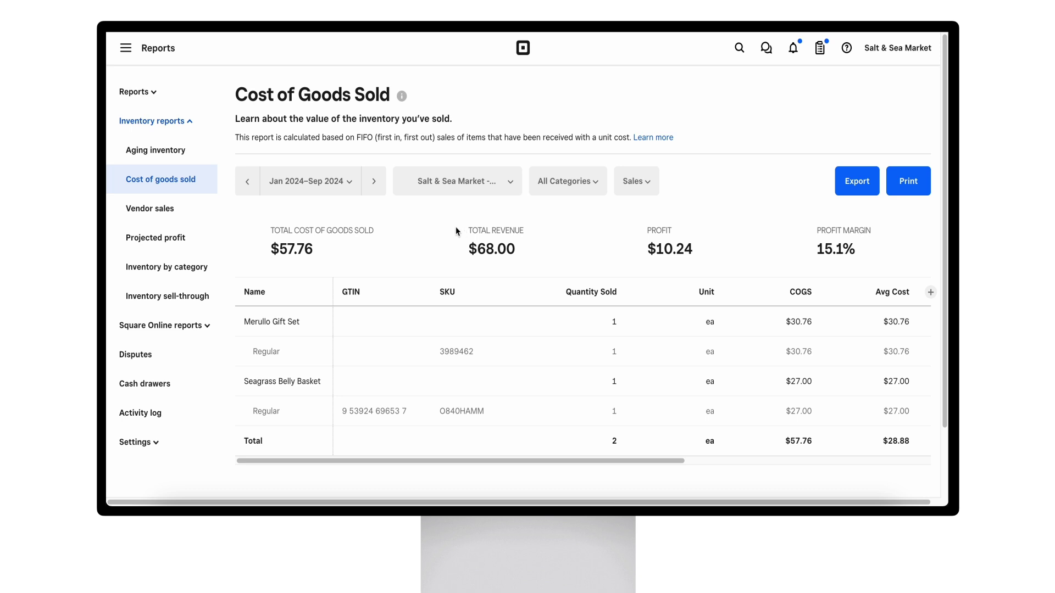
pyautogui.click(159, 243)
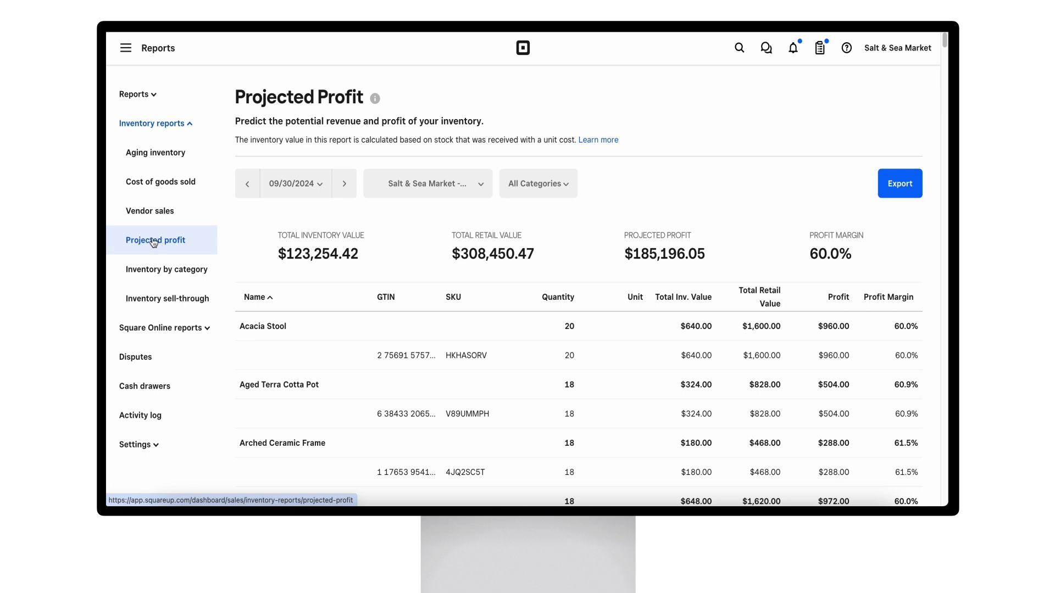
# - View the Inventory by category report, then move on to the Vendor sales report
pyautogui.click(165, 272)
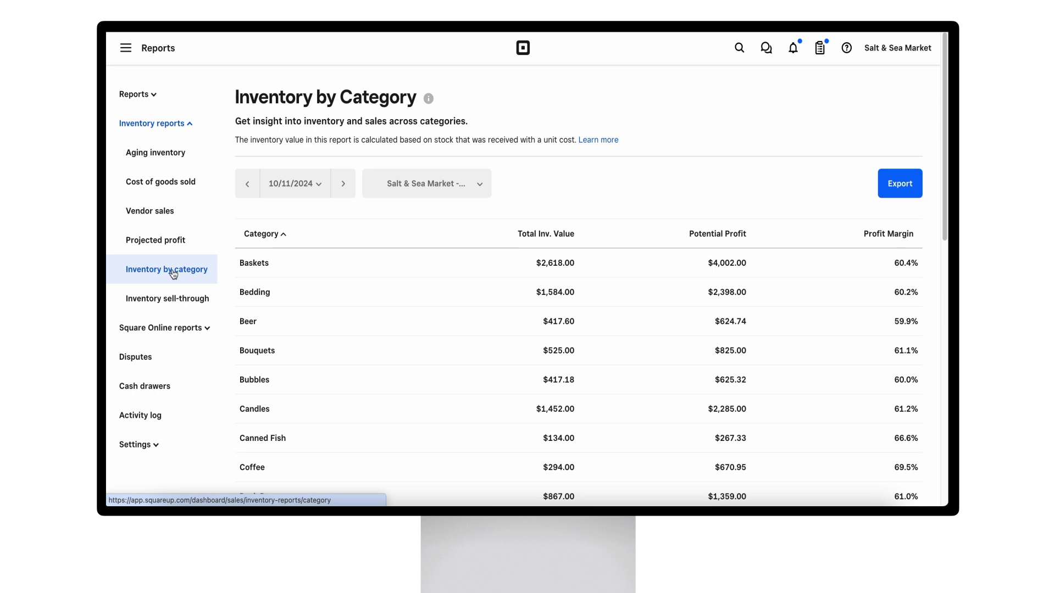
pyautogui.click(171, 213)
# - Expand Barrica Noble's items in Vendor sales, then open the Inventory sell-through report
pyautogui.scroll(-1, 172, 214)
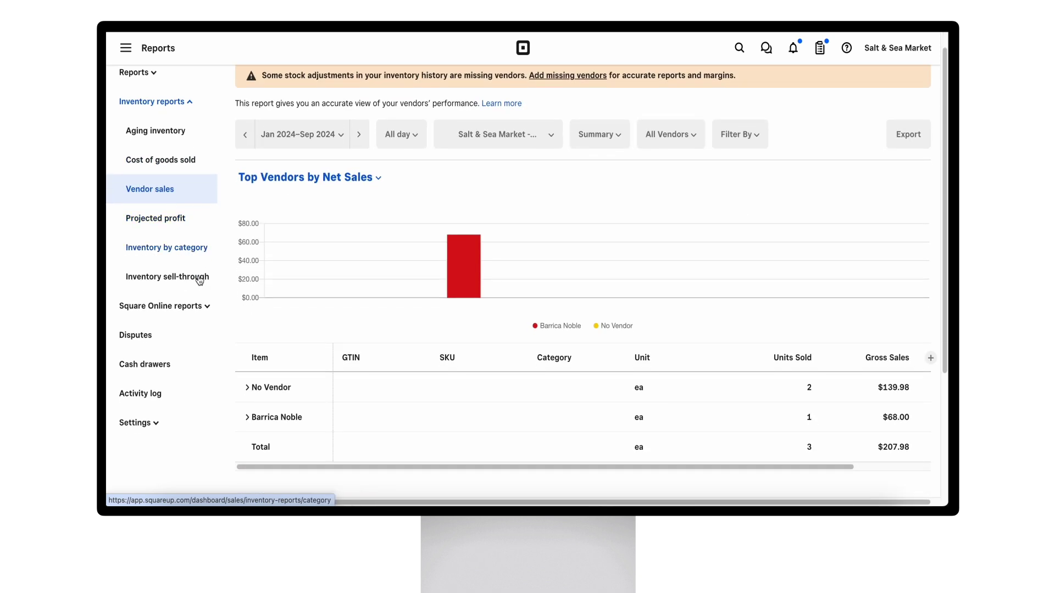
pyautogui.click(252, 427)
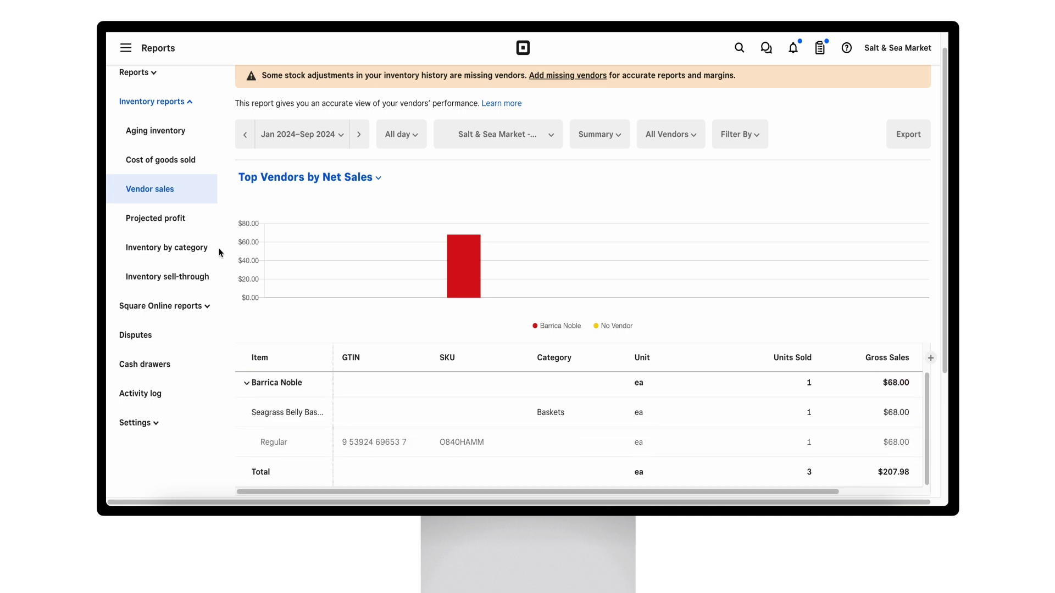
pyautogui.click(196, 274)
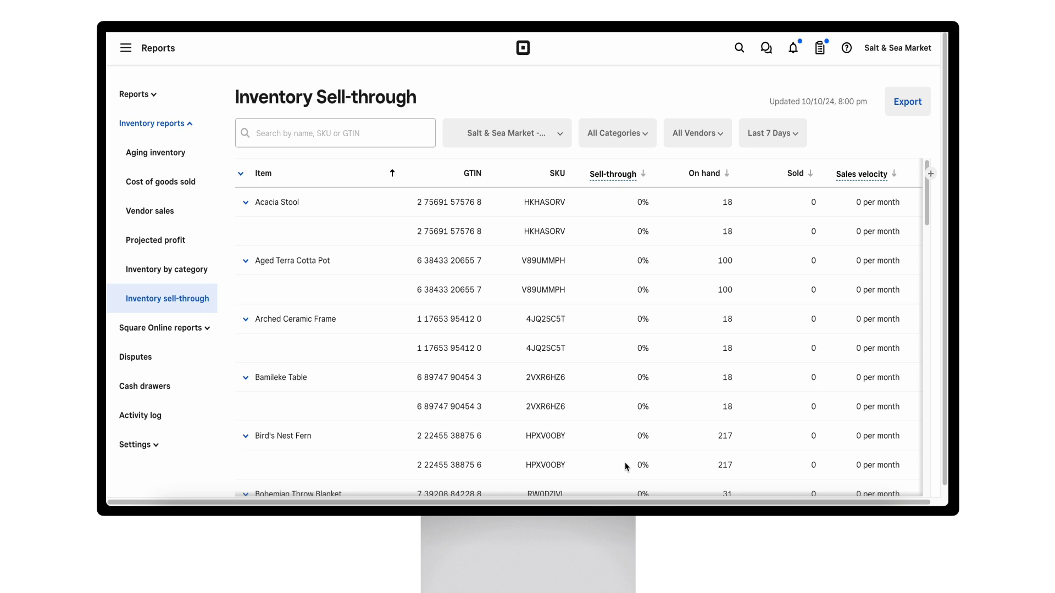
# - Scroll the sell-through table right to Out of stock and On order, and show Aged Terra Cotta Pot's actions
pyautogui.hscroll(5, 625, 466)
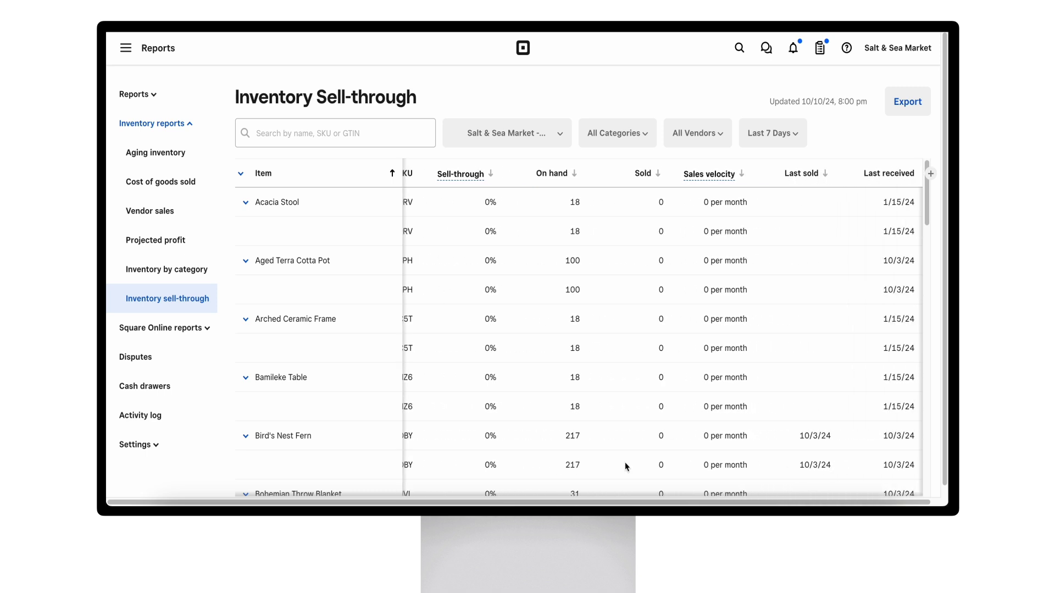
pyautogui.hscroll(1, 625, 466)
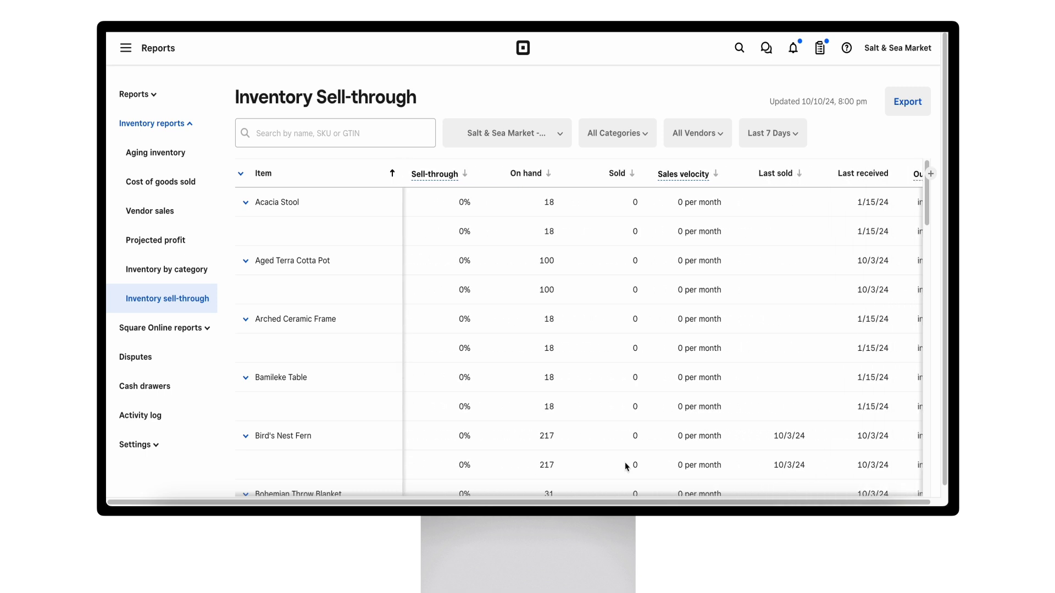
pyautogui.hscroll(8, 625, 466)
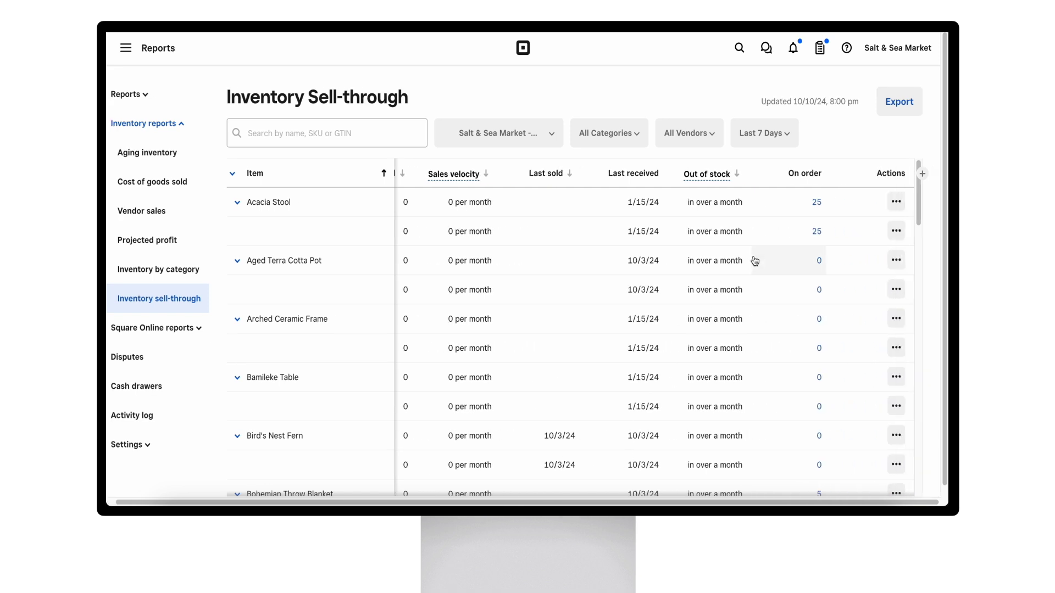
pyautogui.click(896, 261)
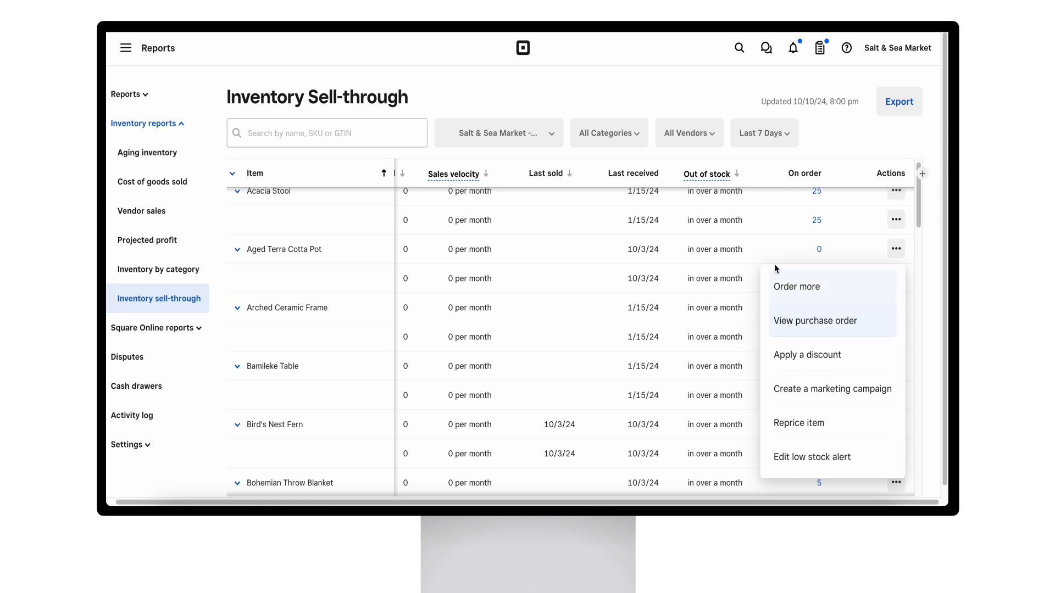
# - Open the Aging inventory report from the Inventory reports list
pyautogui.click(183, 163)
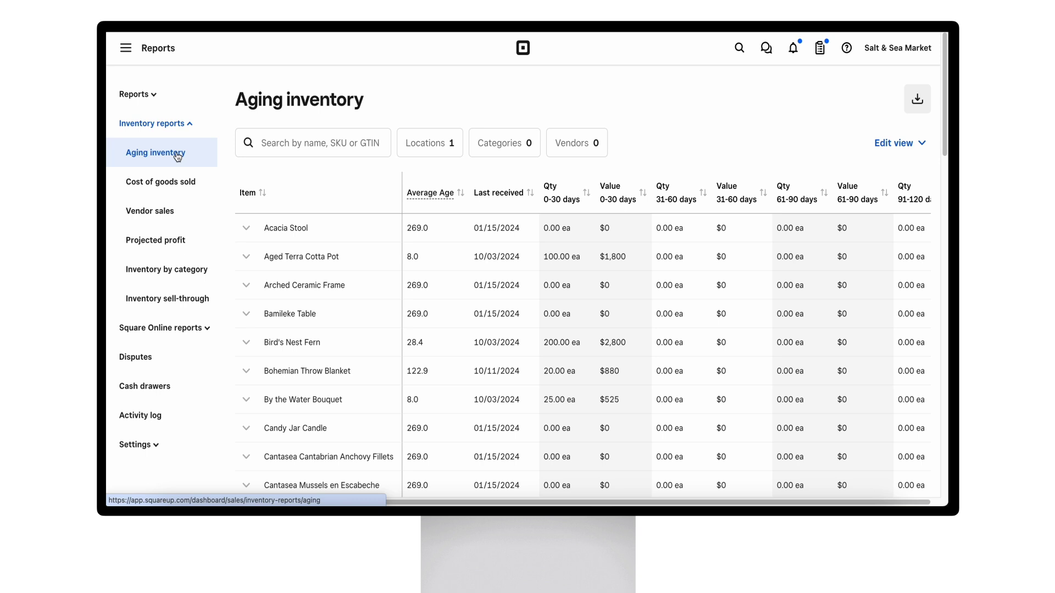
# - Open the Sales summary report and check its date range, reporting hours and filter options without changes
pyautogui.click(132, 95)
pyautogui.click(133, 125)
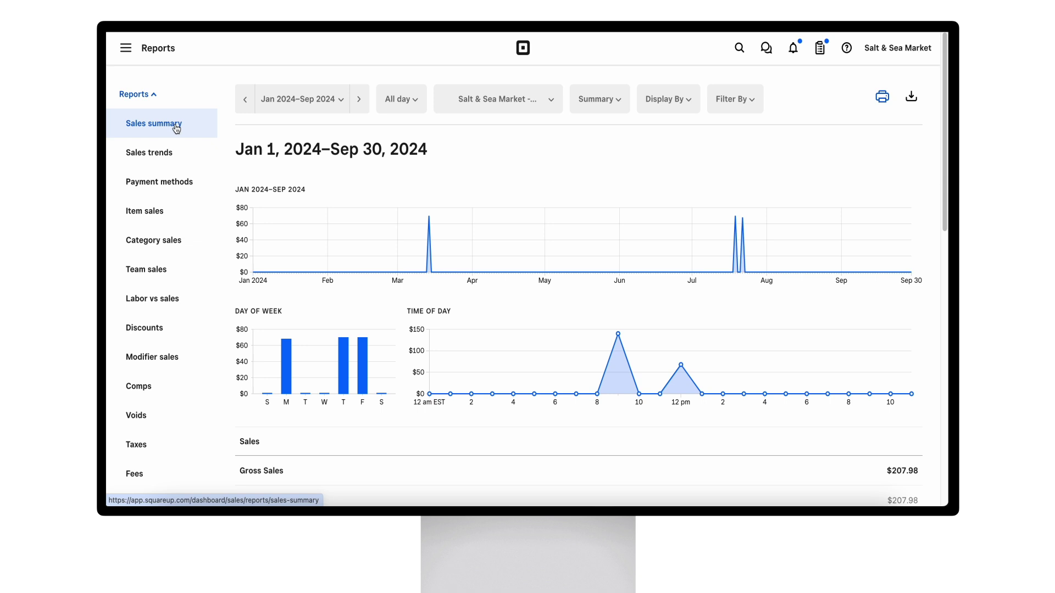
pyautogui.click(296, 109)
pyautogui.click(396, 109)
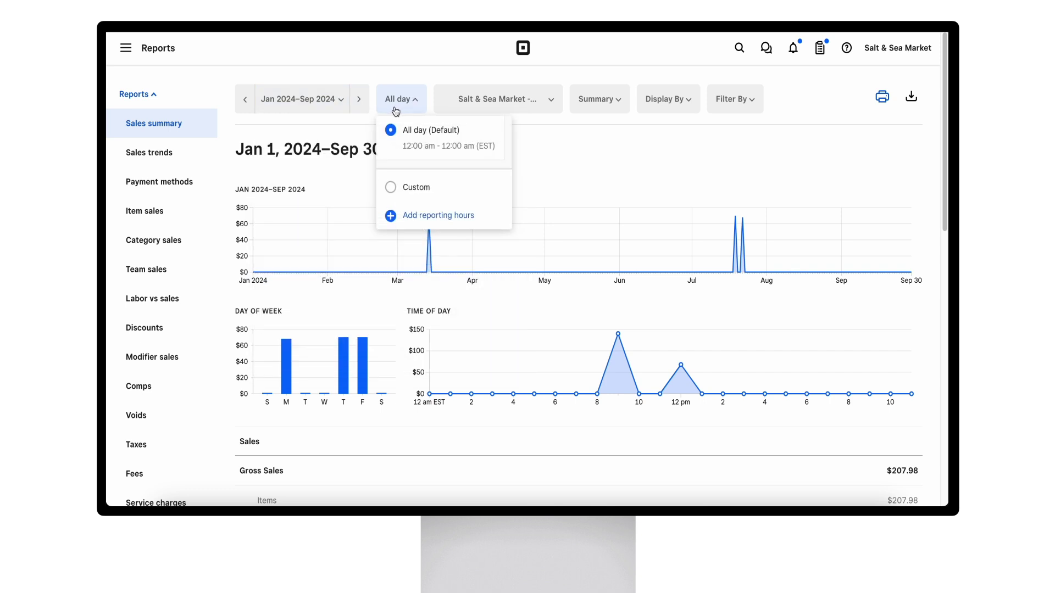
pyautogui.click(661, 136)
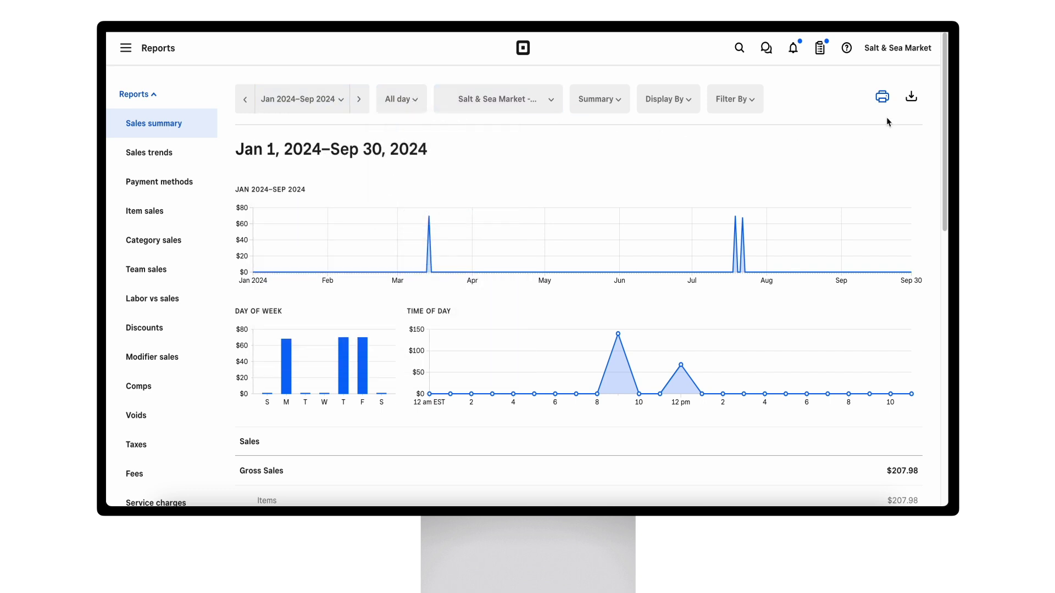
pyautogui.click(721, 107)
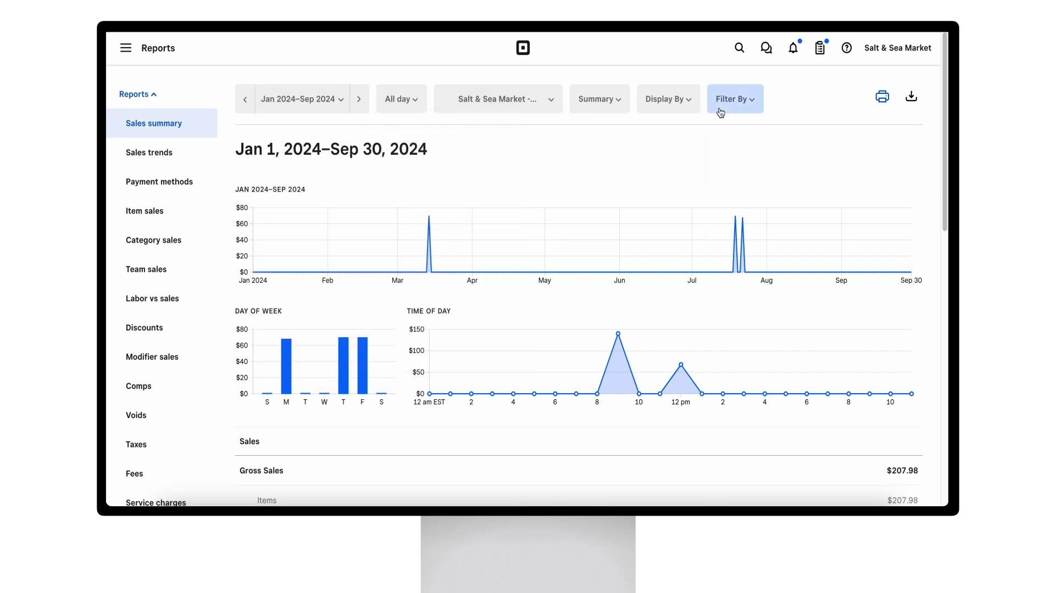
pyautogui.click(677, 162)
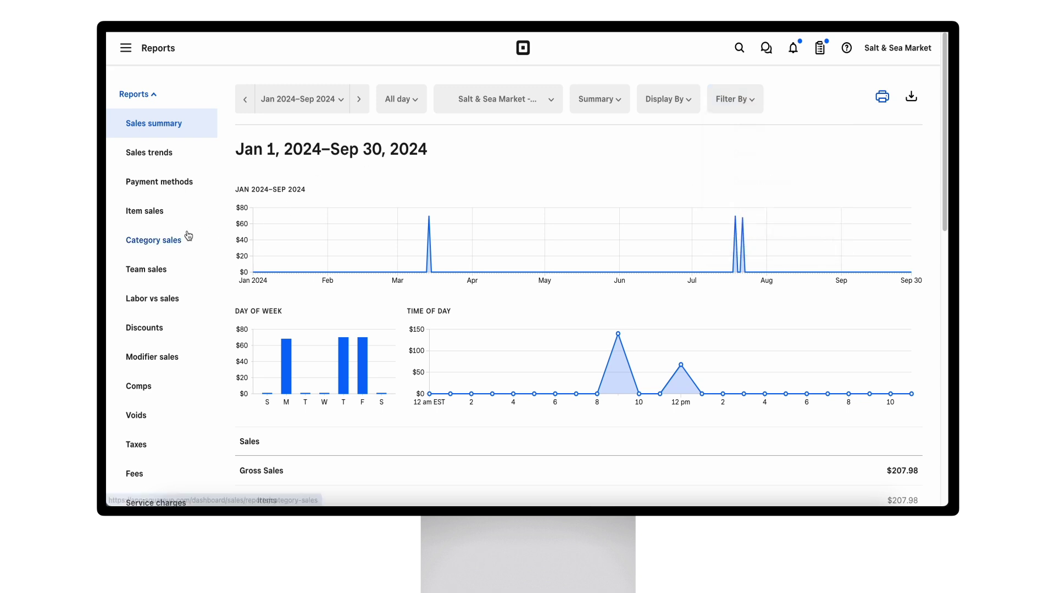
# - Scroll through the Sales summary and back up, then open Sales trends
pyautogui.scroll(-5, 216, 245)
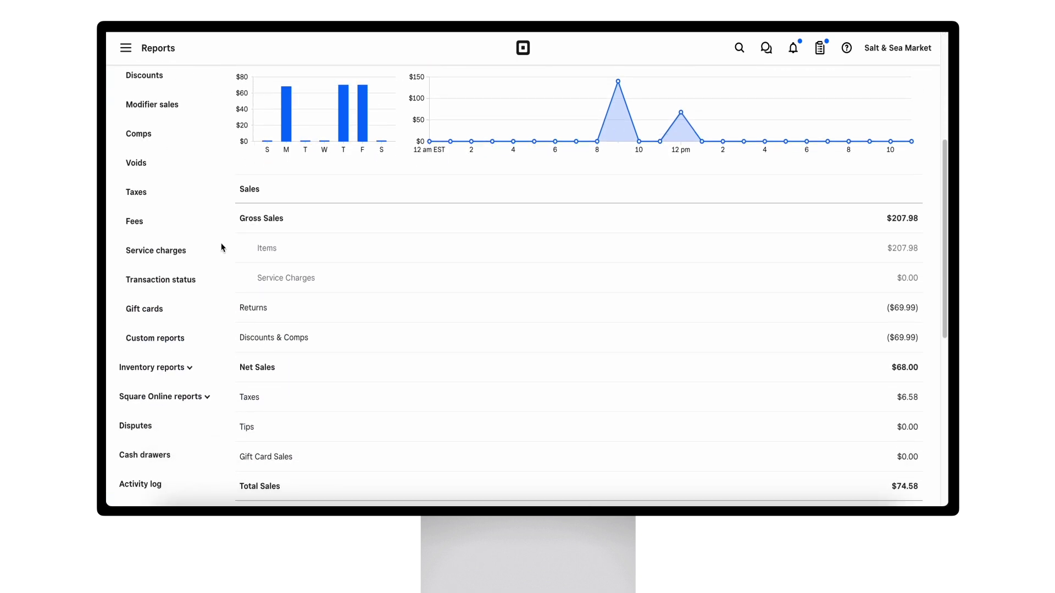
pyautogui.scroll(-1, 221, 243)
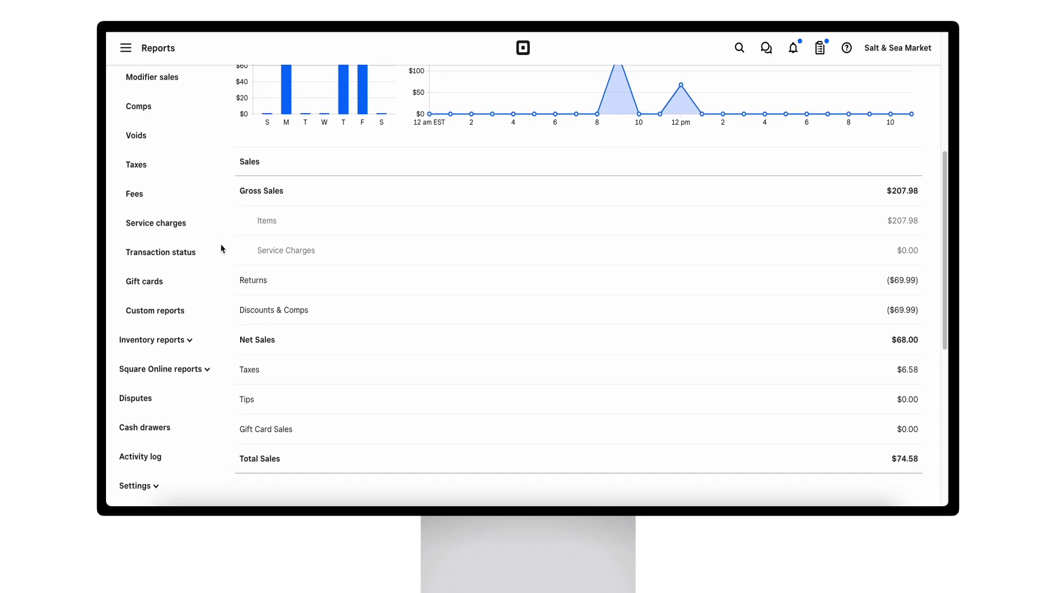
pyautogui.scroll(-5, 221, 249)
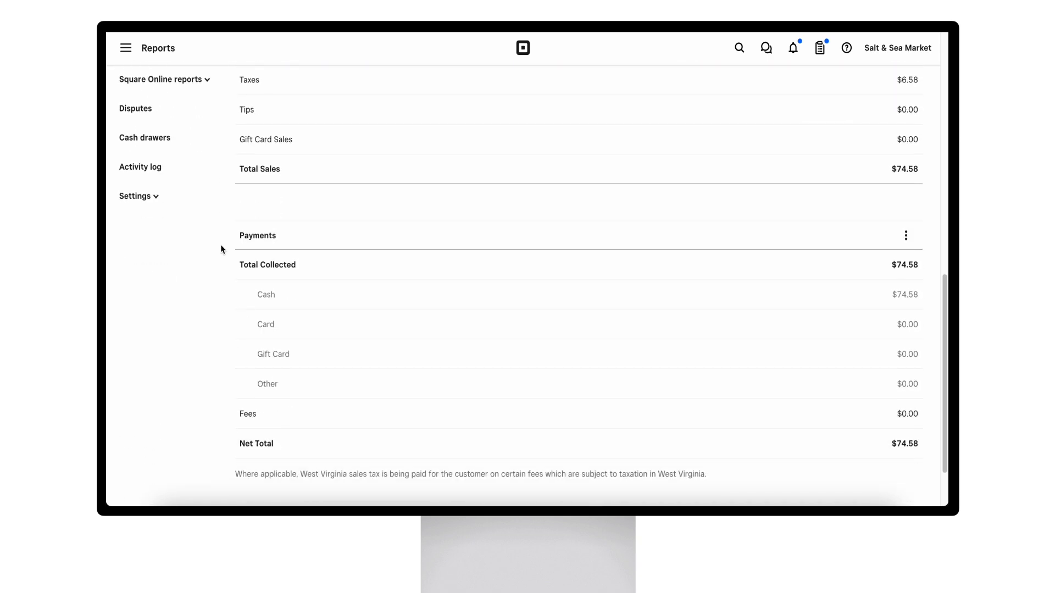
pyautogui.scroll(15, 221, 248)
pyautogui.click(160, 165)
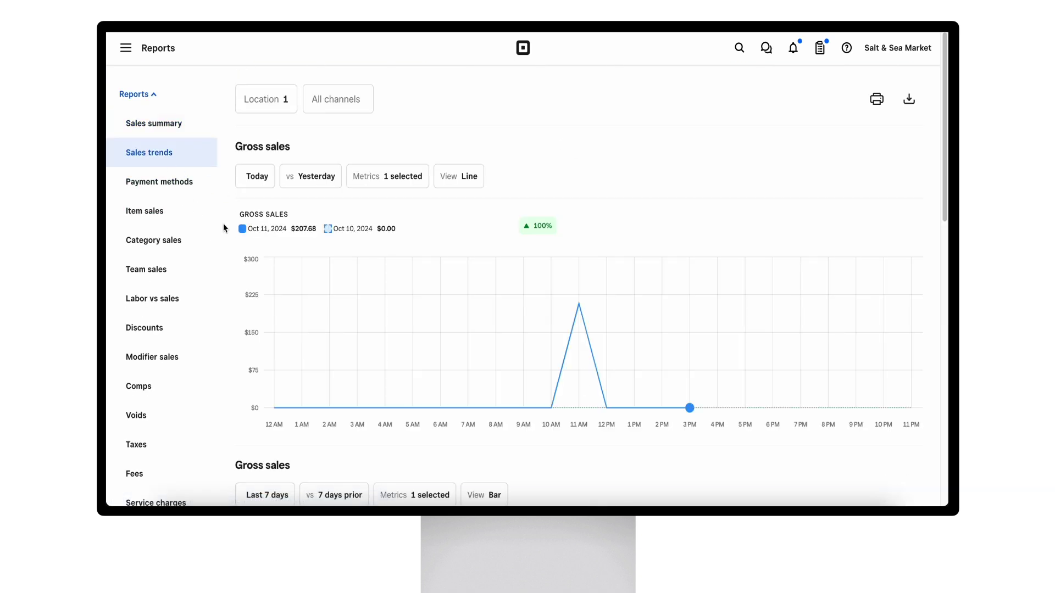
# - Scroll through the three Gross sales charts and back, then open the Item sales report
pyautogui.scroll(-2, 224, 228)
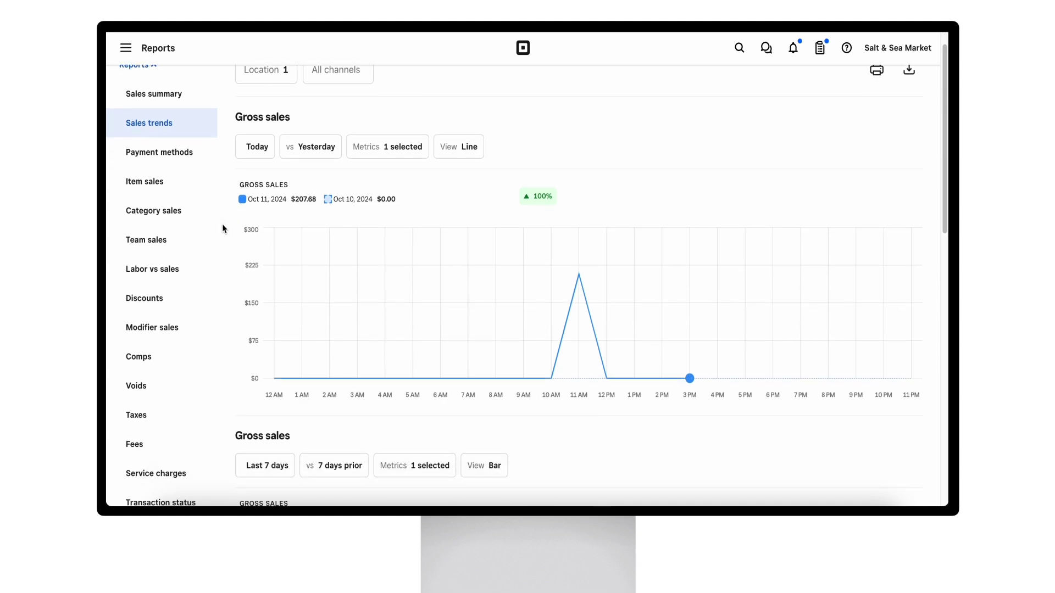
pyautogui.scroll(-5, 223, 228)
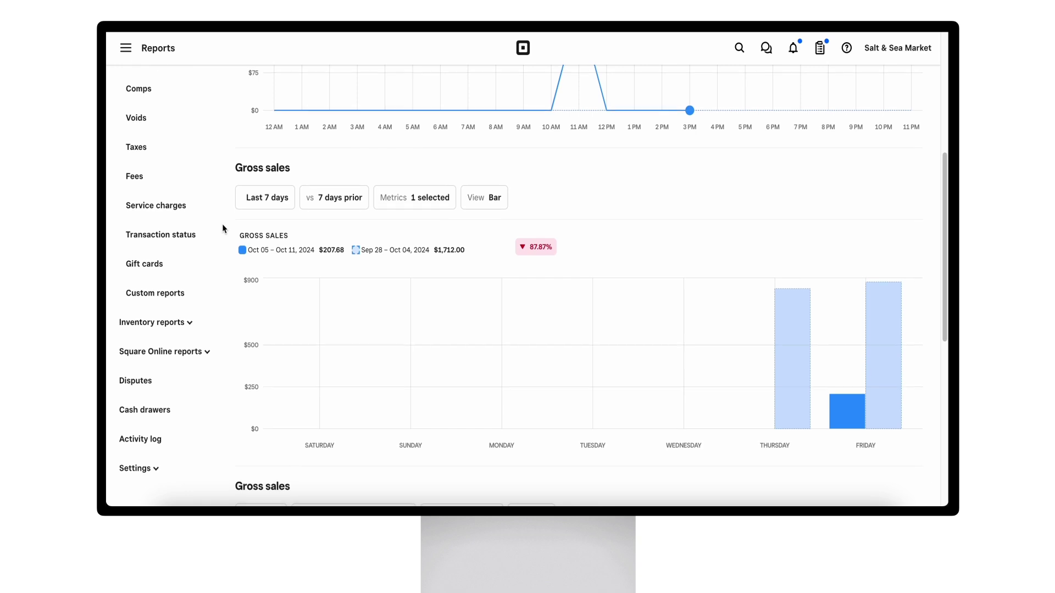
pyautogui.scroll(-7, 223, 225)
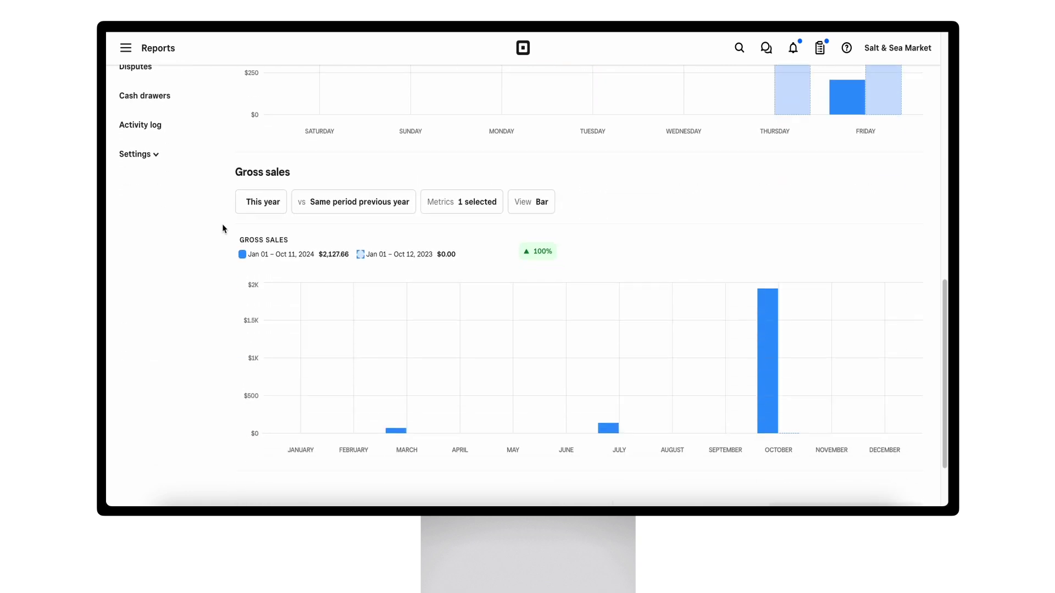
pyautogui.scroll(12, 222, 225)
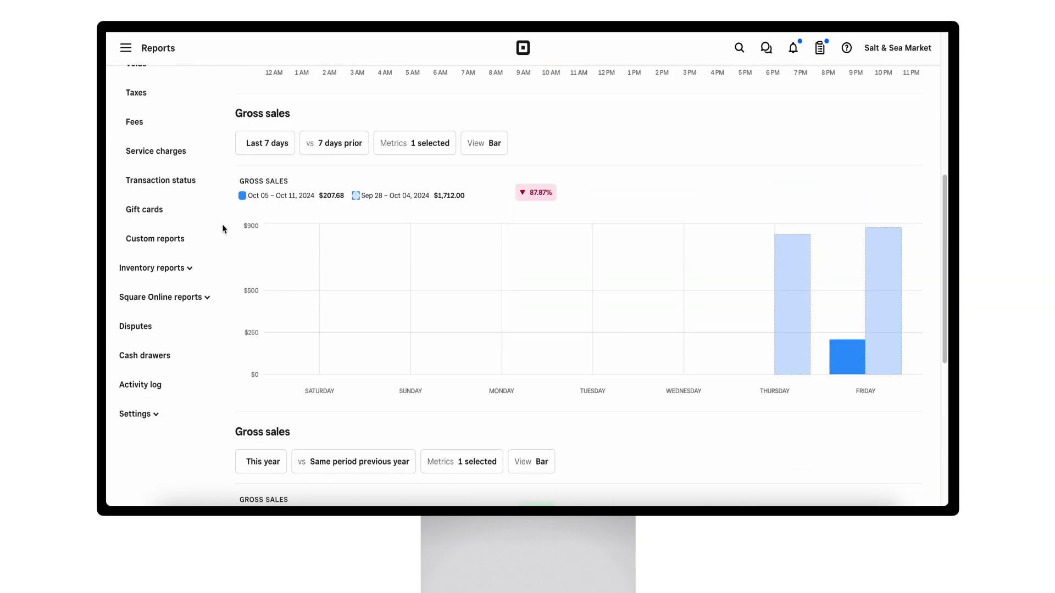
pyautogui.click(176, 210)
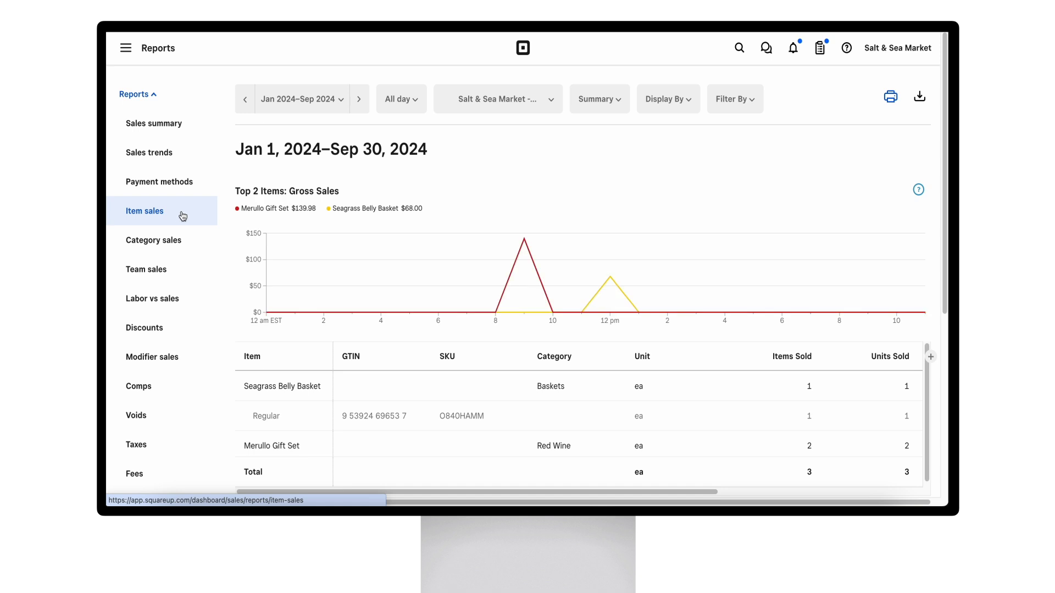
# - Browse Item sales and Category sales, then open Payment methods showing $74.58 in cash
pyautogui.scroll(-1, 226, 225)
pyautogui.scroll(-1, 226, 227)
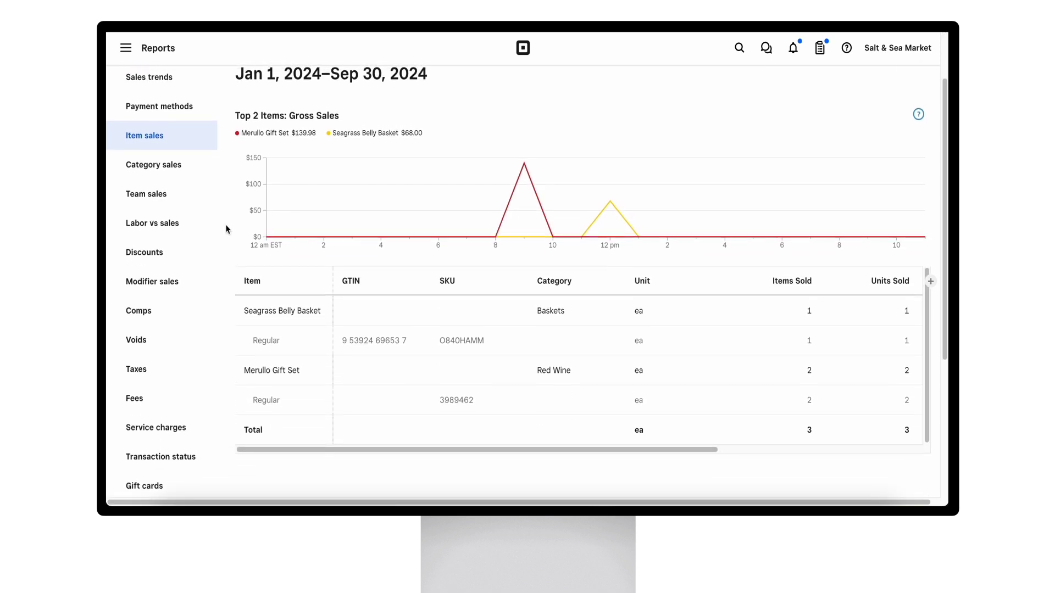
pyautogui.click(193, 176)
pyautogui.scroll(-1, 215, 239)
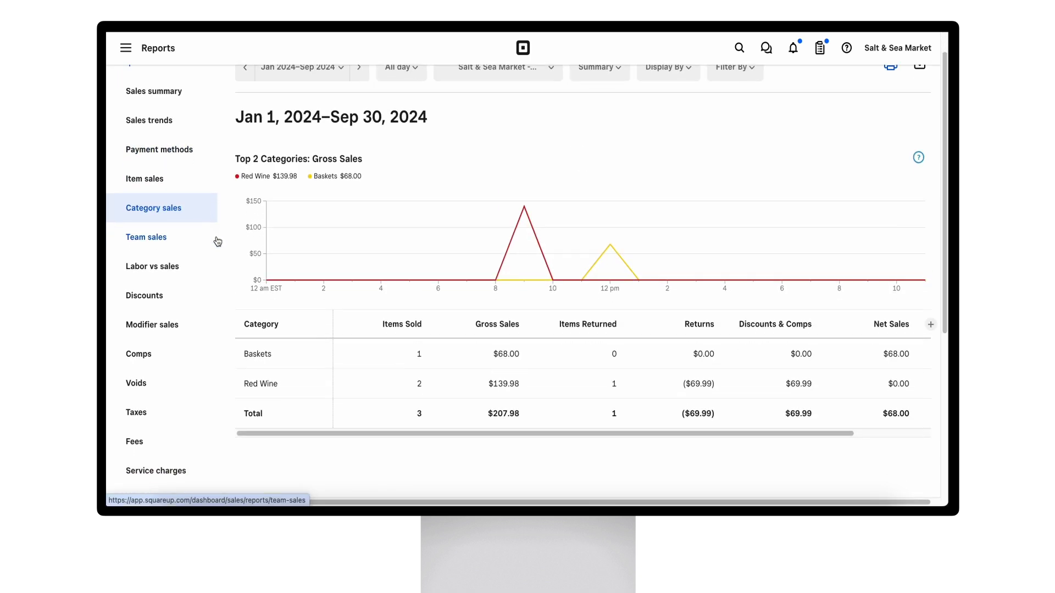
pyautogui.click(163, 154)
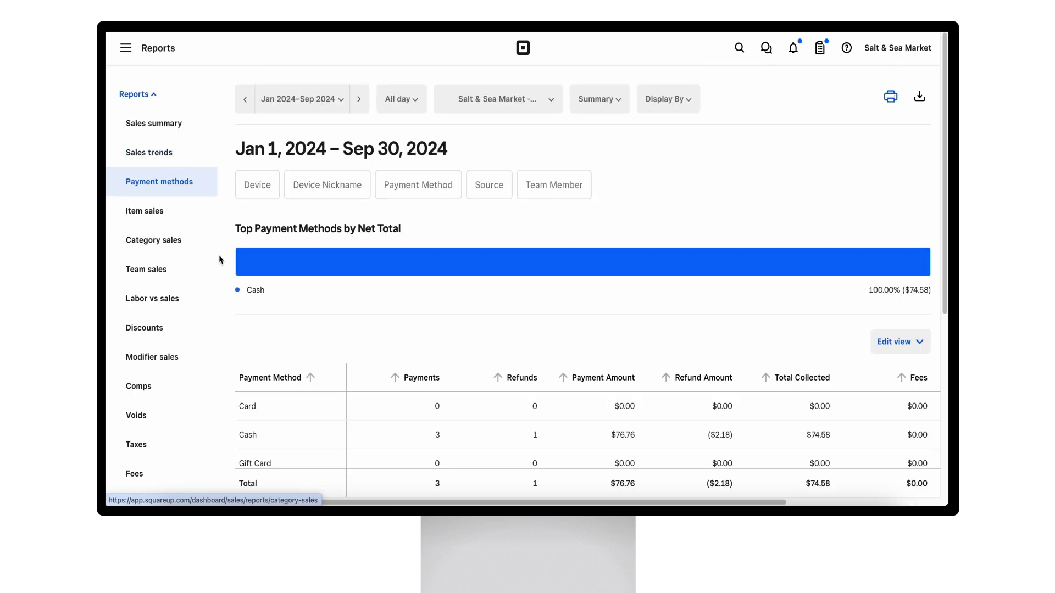
pyautogui.scroll(-3, 214, 258)
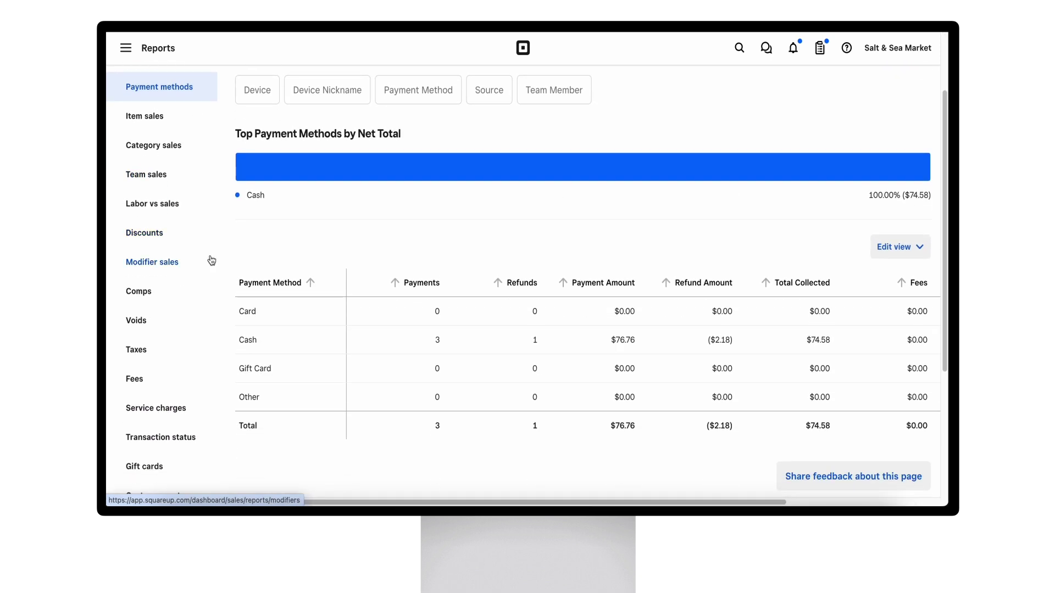
# - Review the Team sales report, then open the Taxes report with $6.58 sales tax
pyautogui.click(170, 180)
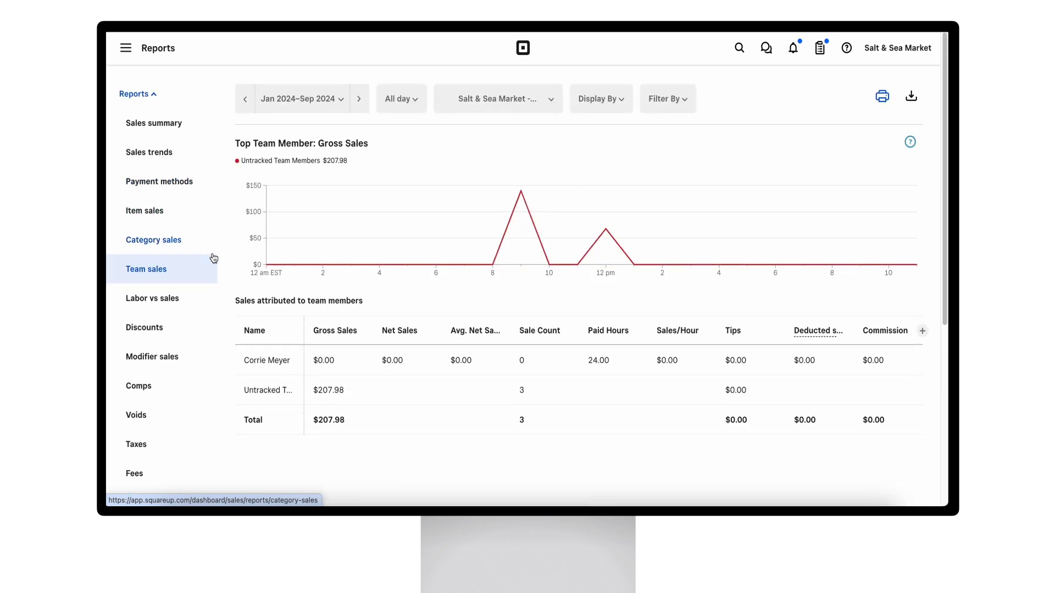
pyautogui.scroll(-1, 214, 259)
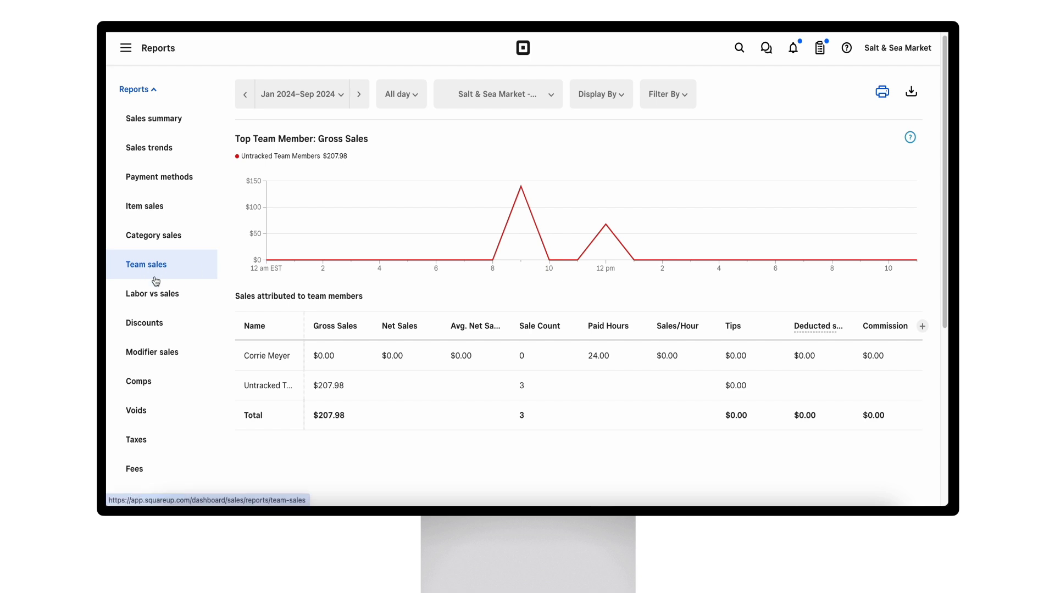
pyautogui.click(150, 446)
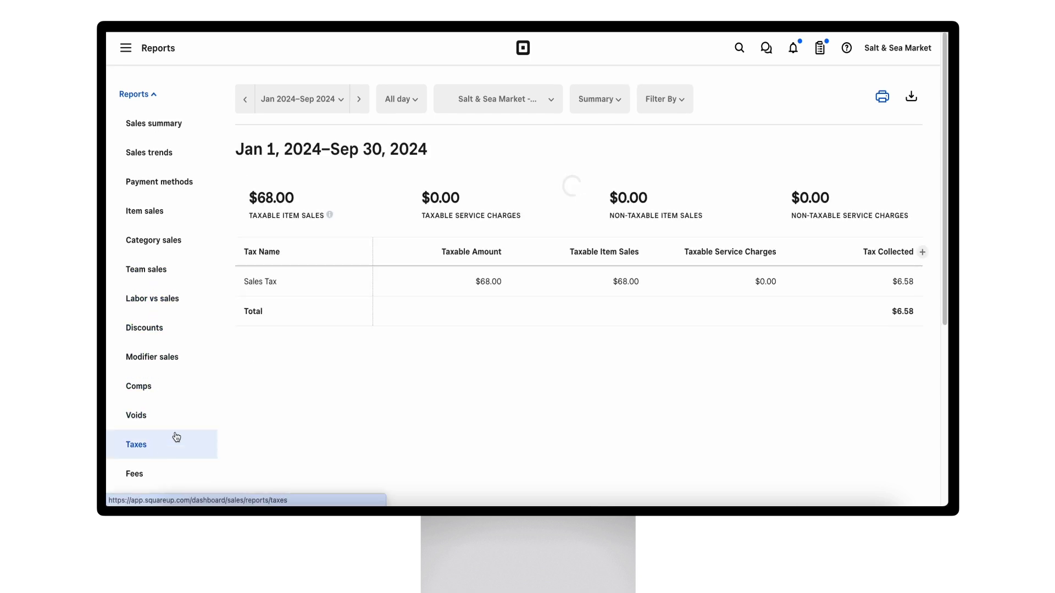
# - Open the Discounts report and drill into the Coupon DEMO discount on the Merullo Gift Set
pyautogui.click(212, 327)
pyautogui.scroll(-1, 220, 328)
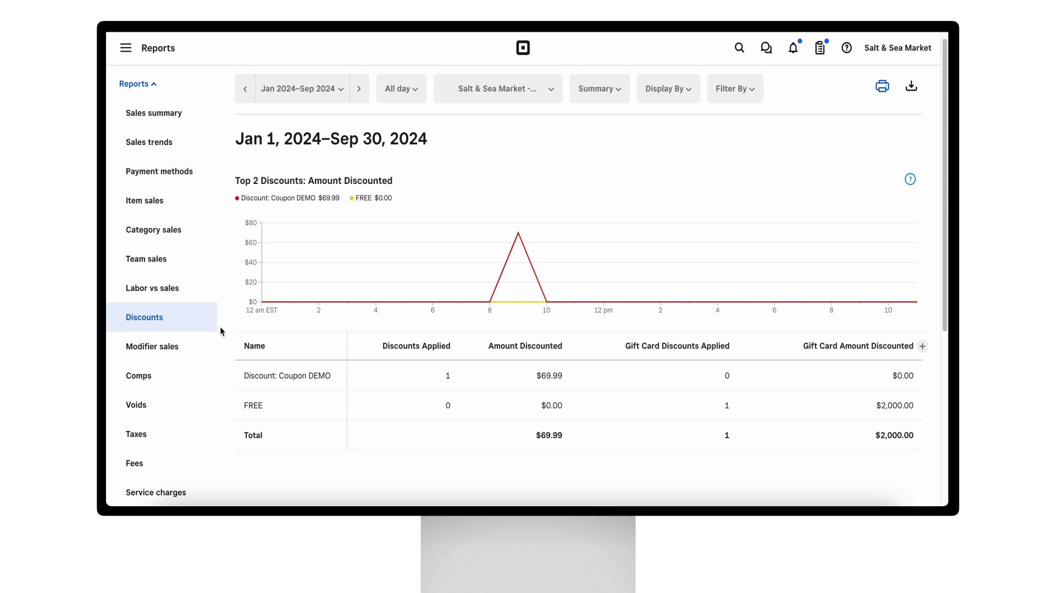
pyautogui.click(290, 377)
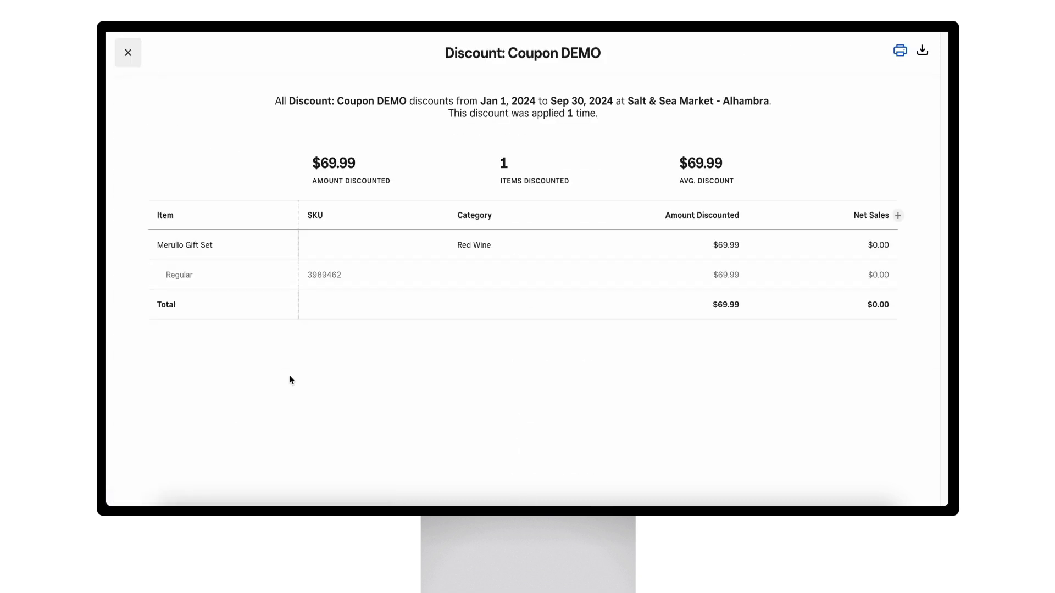